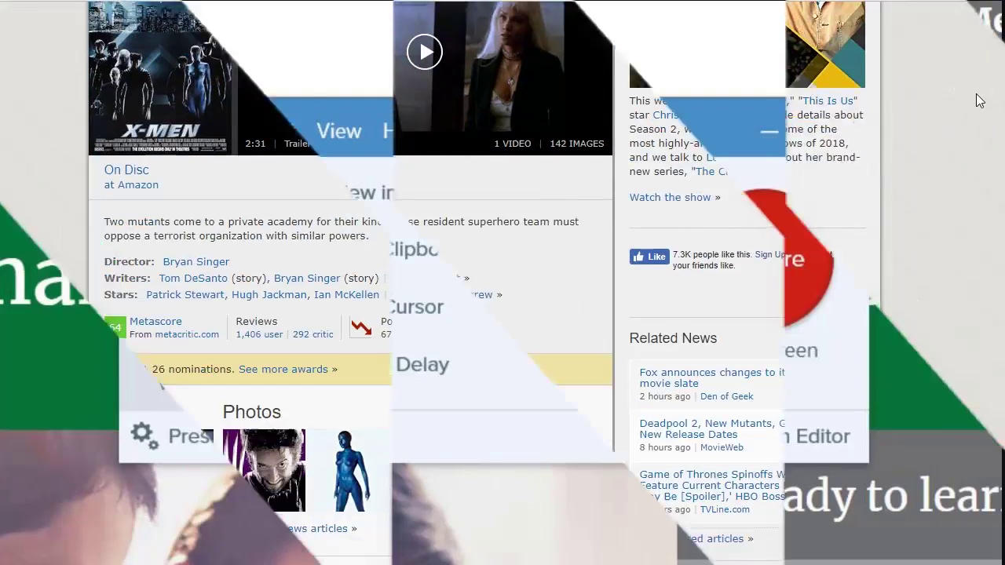
# Scroll the Ezvid about page and open the free screen recorder download page
pyautogui.scroll(-5, 977, 101)
pyautogui.scroll(-5, 977, 100)
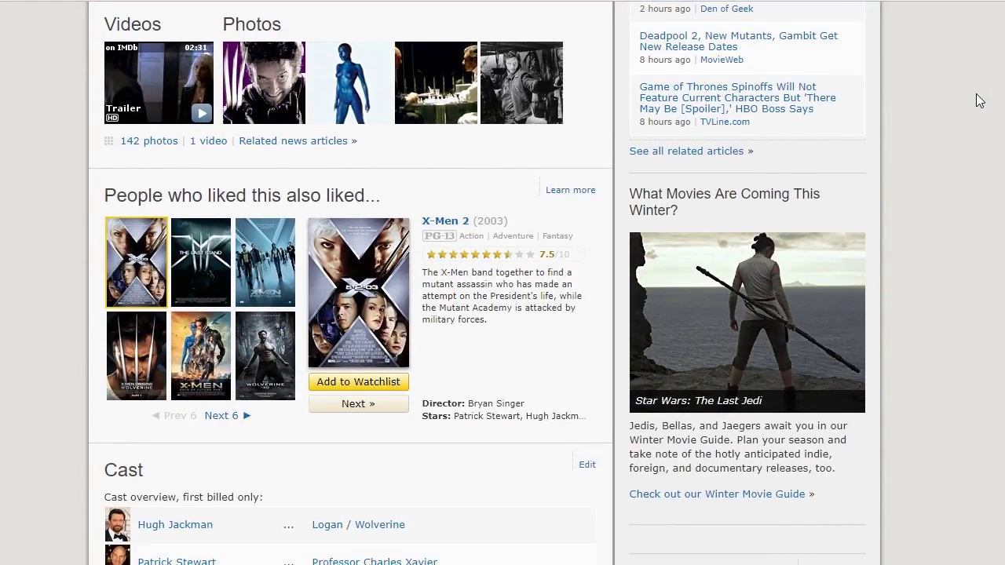
pyautogui.scroll(-6, 978, 101)
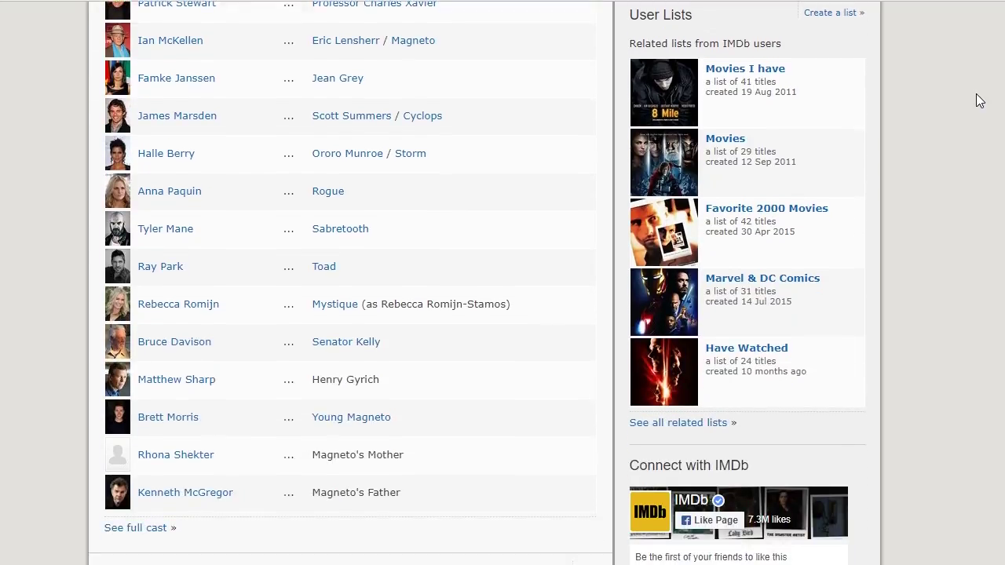
pyautogui.scroll(-3, 976, 100)
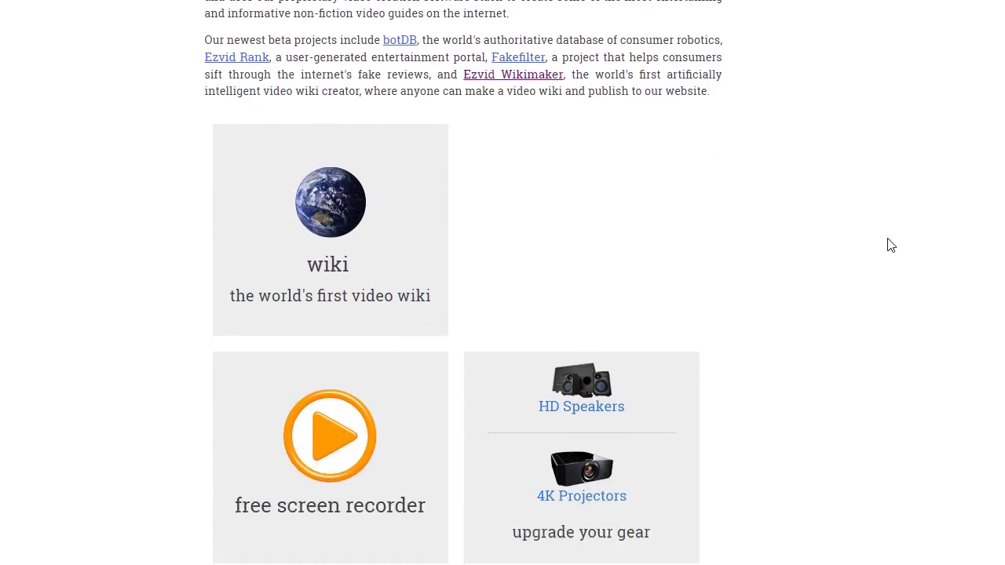
pyautogui.scroll(-3, 888, 242)
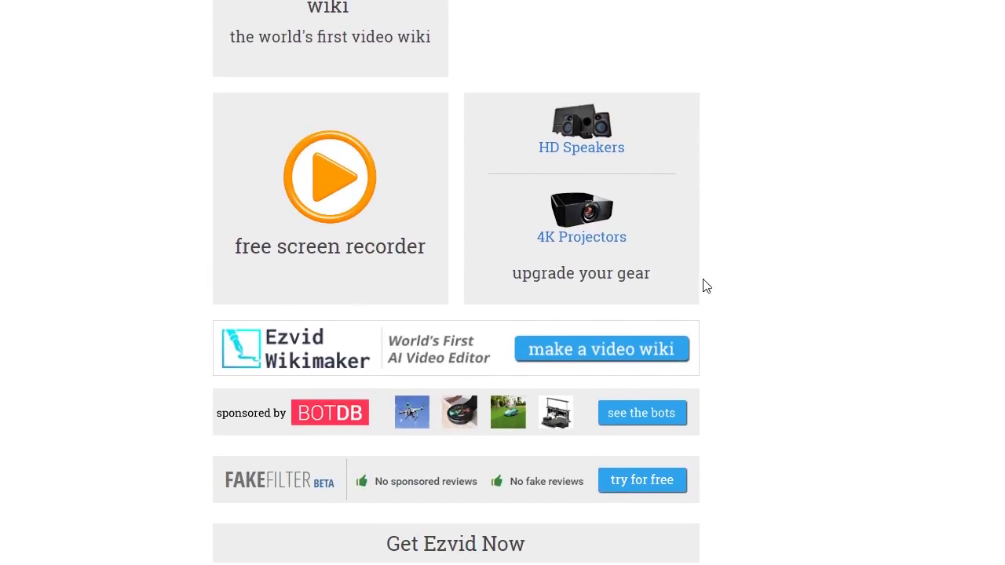
pyautogui.click(306, 262)
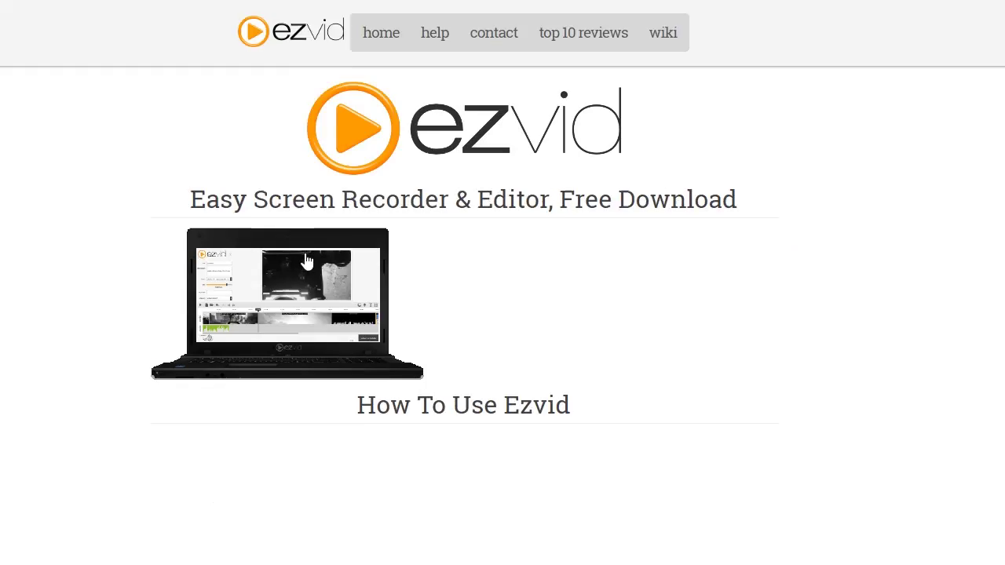
pyautogui.scroll(-5, 505, 157)
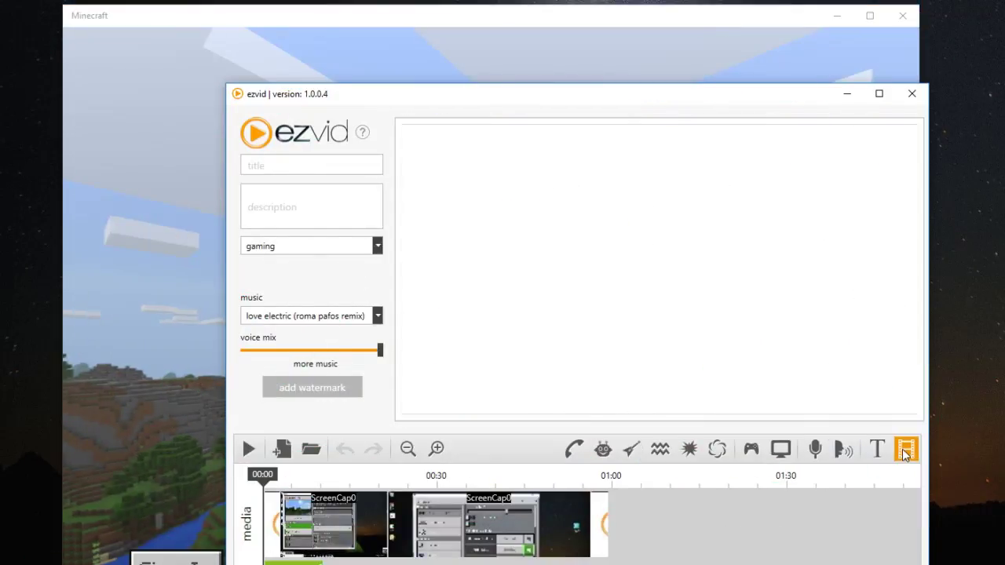
# Record Minecraft's Play > Create New > Create New World screens with Ezvid's screen capture
pyautogui.click(777, 454)
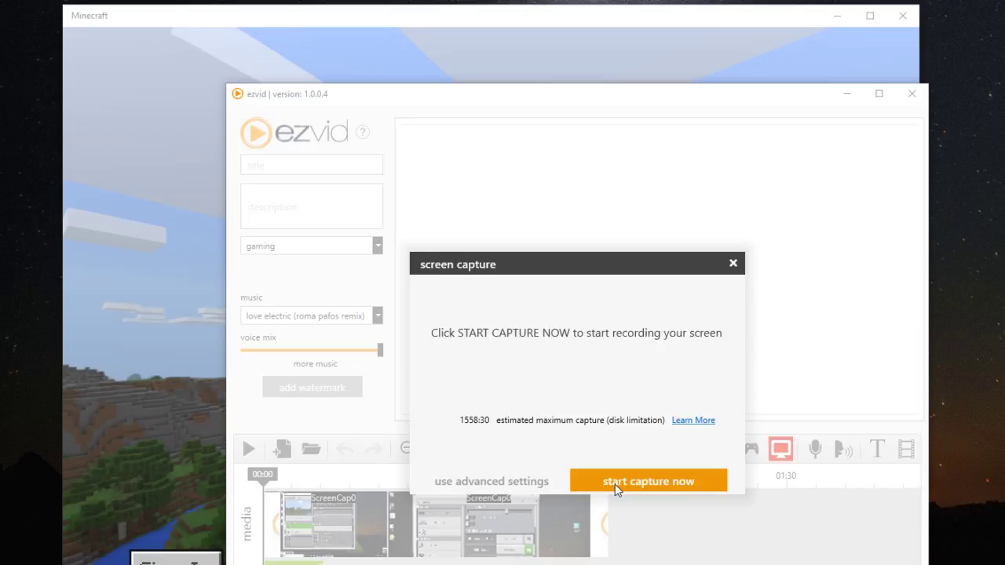
pyautogui.click(589, 483)
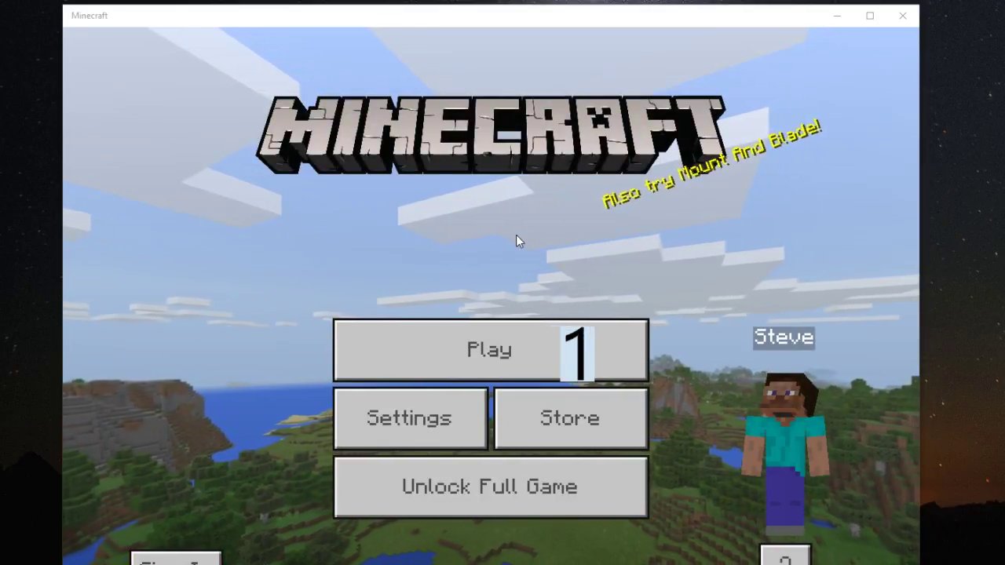
pyautogui.click(454, 352)
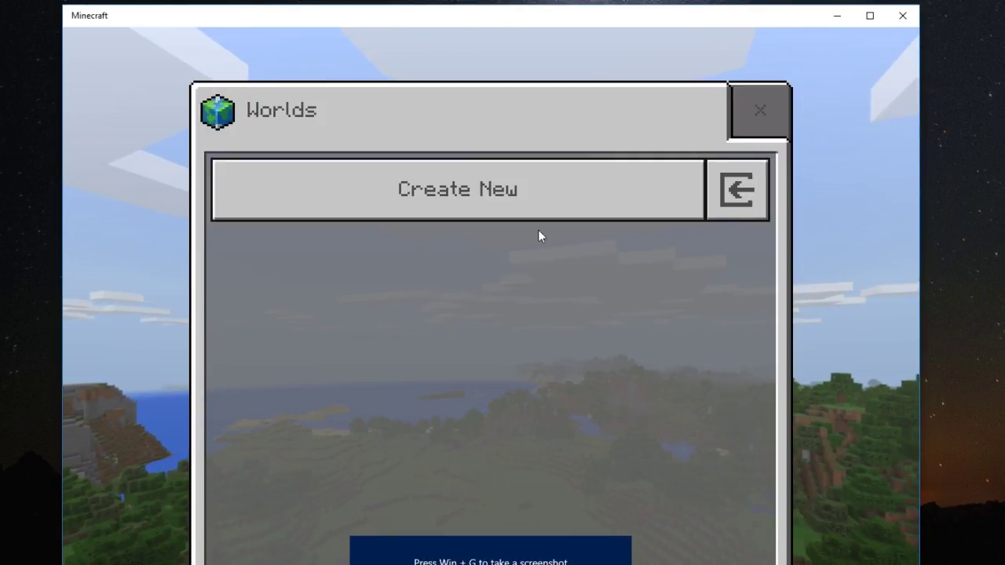
pyautogui.click(527, 193)
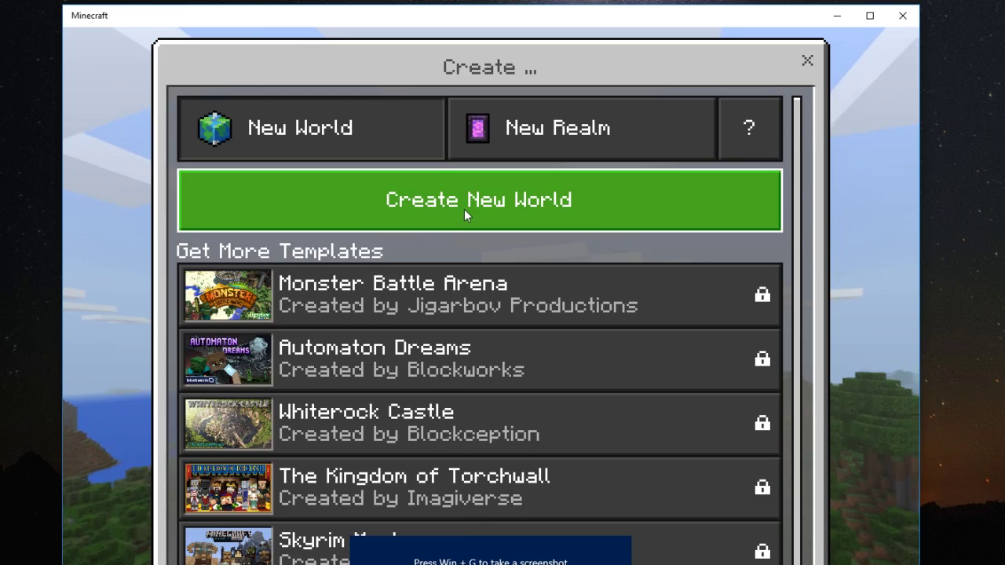
pyautogui.click(464, 209)
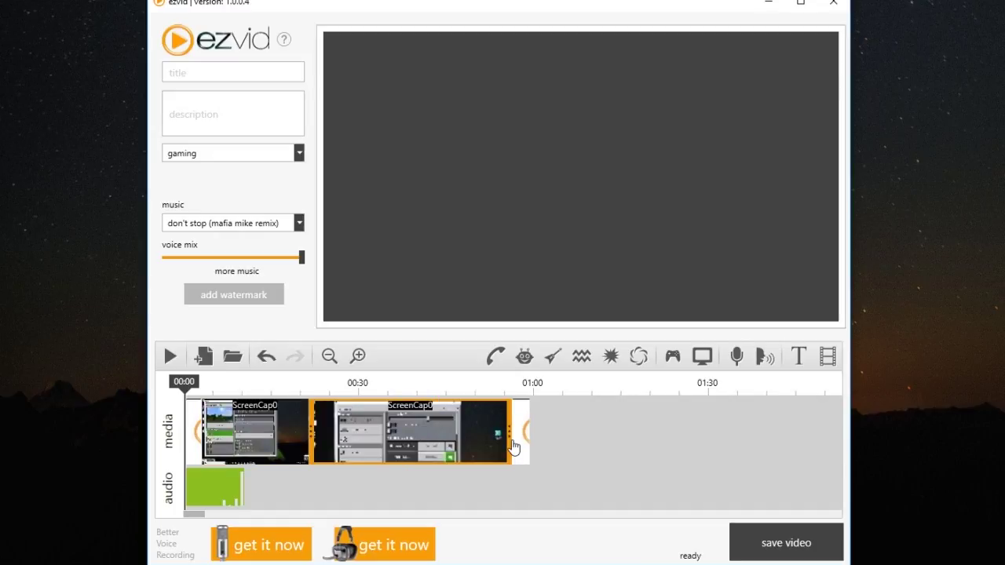
pyautogui.click(345, 269)
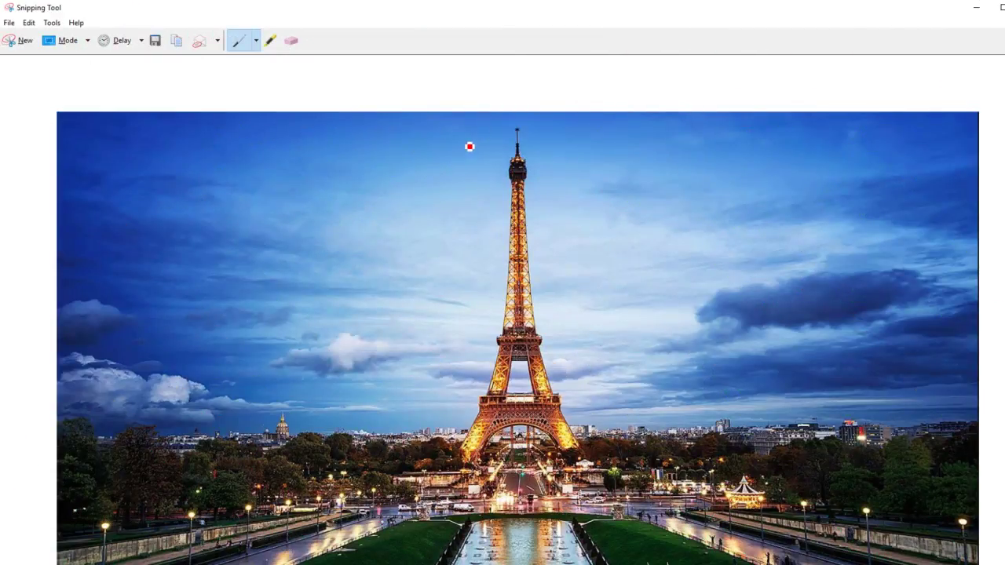
# Mark the snip with a red pen stroke, then start a new snip over the Eiffel Tower photo
pyautogui.moveTo(469, 147)
pyautogui.mouseDown()
pyautogui.moveTo(391, 332)
pyautogui.moveTo(380, 470)
pyautogui.moveTo(532, 511)
pyautogui.moveTo(664, 382)
pyautogui.moveTo(625, 243)
pyautogui.moveTo(538, 138)
pyautogui.mouseUp()
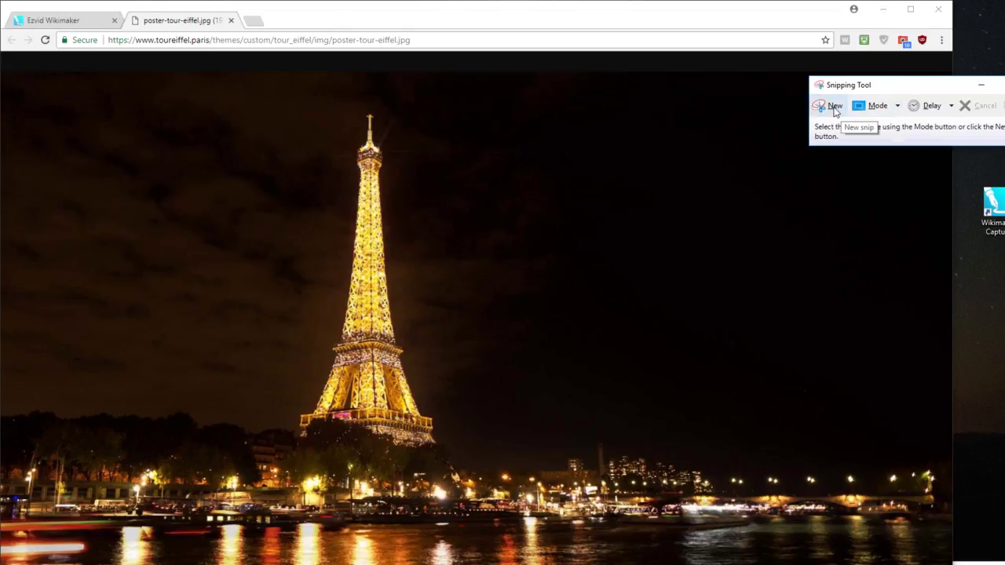
pyautogui.click(832, 106)
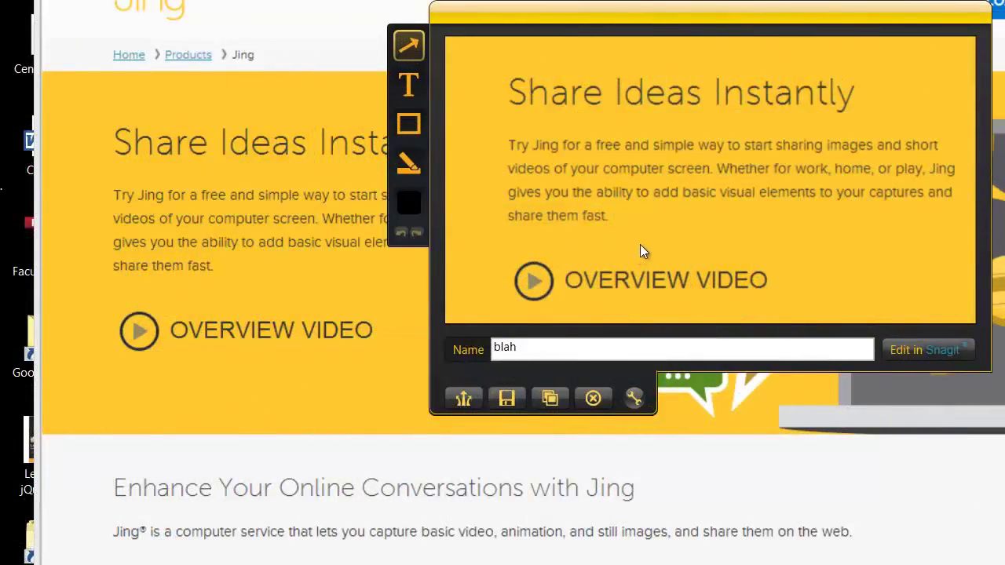
# Annotate the Jing page capture with a black arrow followed by a red text box
pyautogui.moveTo(640, 244); pyautogui.dragTo(731, 241)
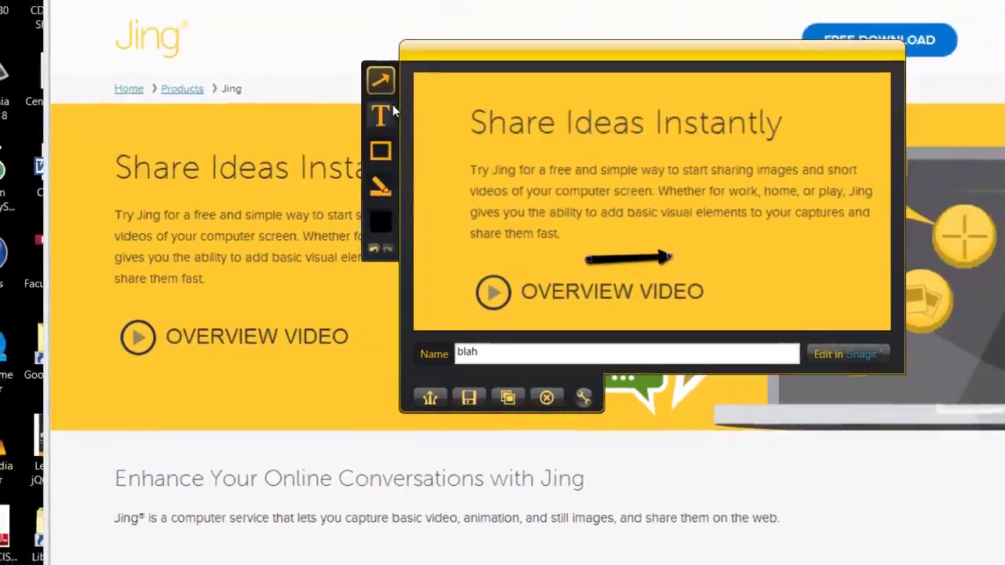
pyautogui.click(408, 85)
pyautogui.click(780, 223)
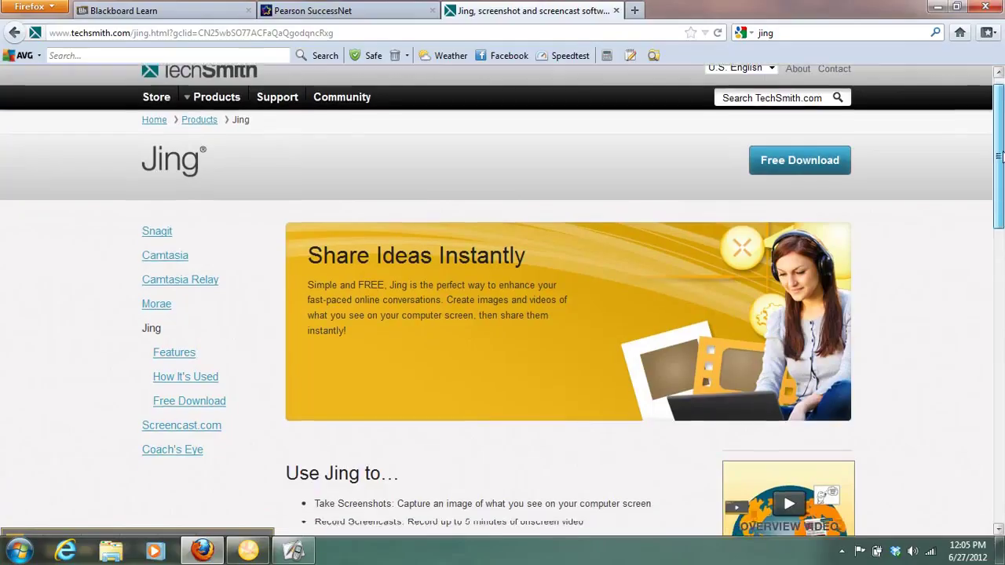
pyautogui.scroll(-4, 993, 215)
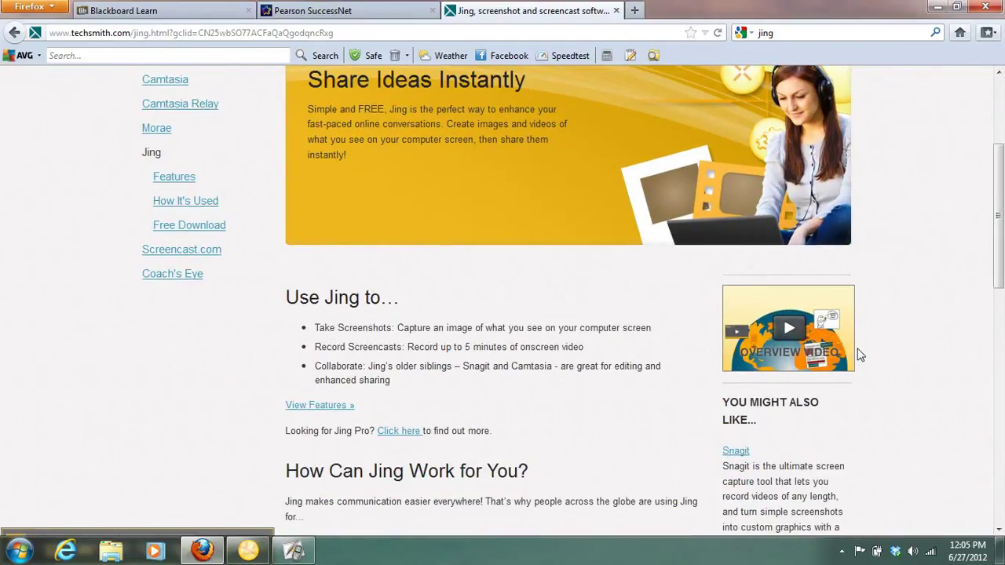
pyautogui.moveTo(992, 239); pyautogui.dragTo(983, 449)
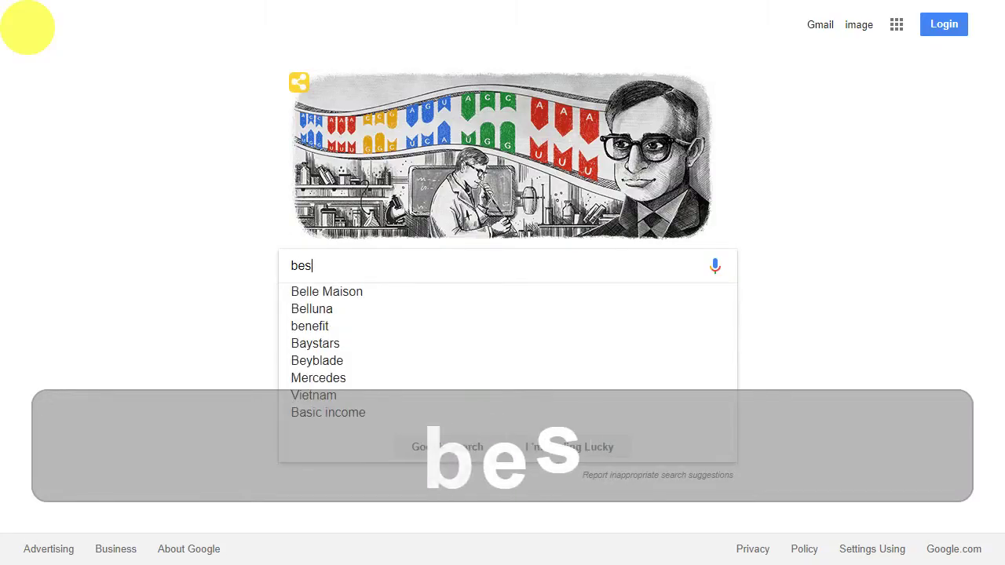
# Search Google for 'best podcast', then start entering an e-mail address on Uber's sign-up form
pyautogui.write('odcast')
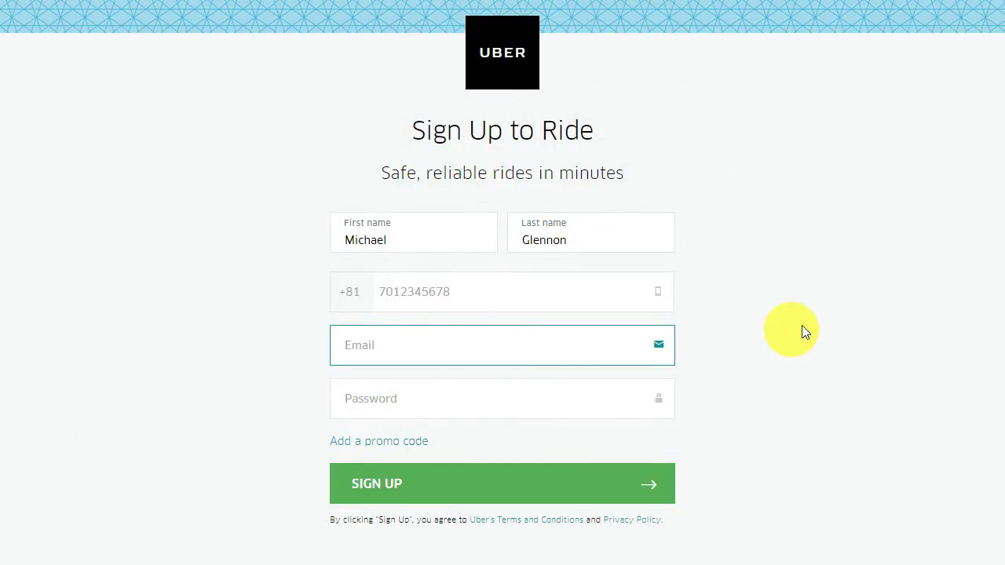
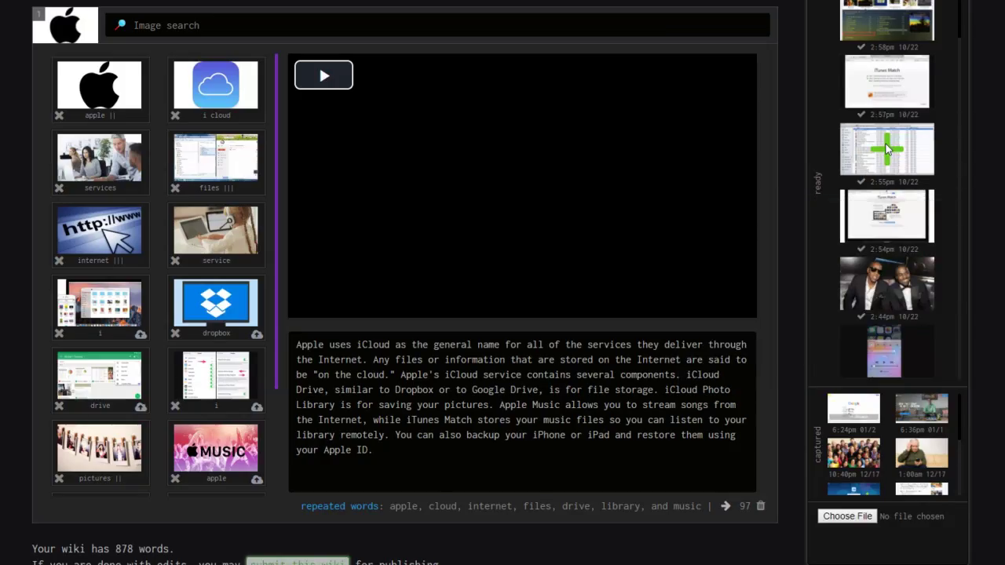
# Insert the iTunes screenshot and submit the Your Timecard and Payroll paragraph as a wiki section
pyautogui.click(886, 144)
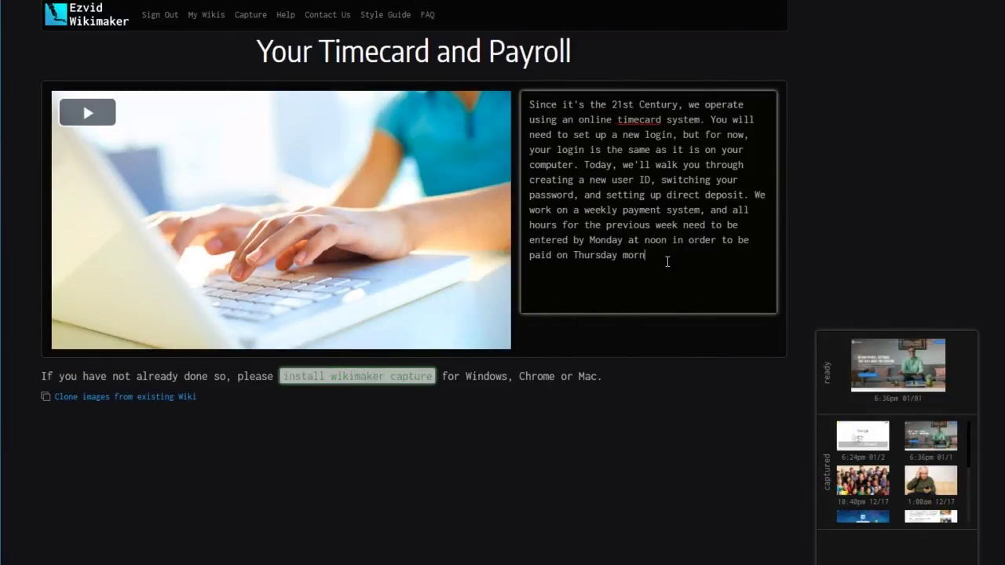
pyautogui.press('Return')
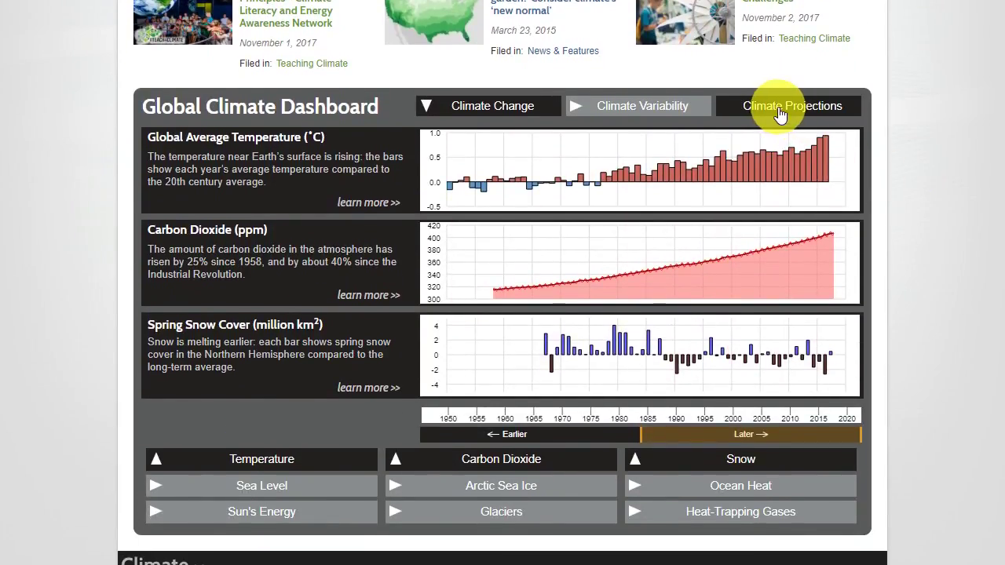
# Switch the Global Climate Dashboard to its Climate Projections temperature simulation chart
pyautogui.click(773, 113)
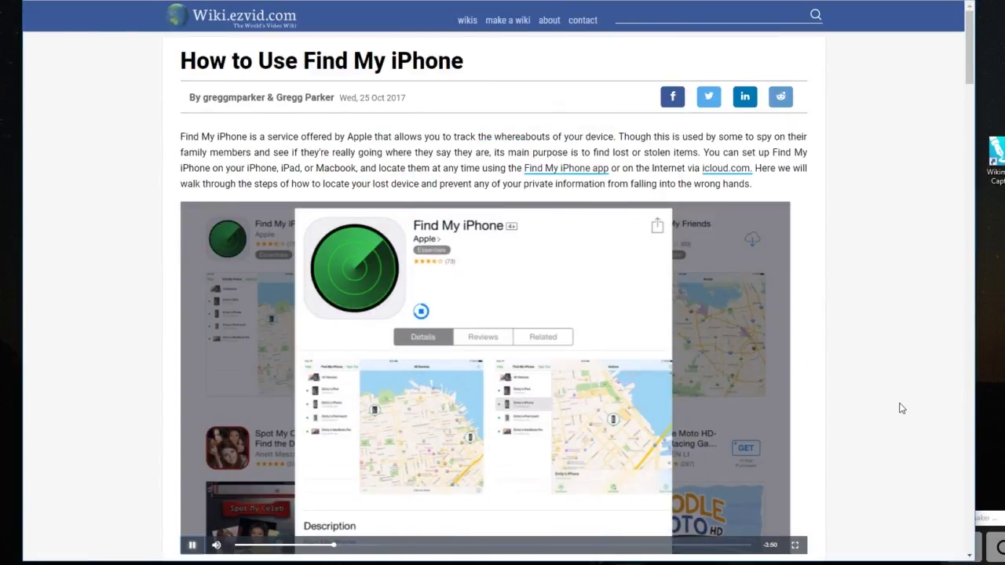
pyautogui.scroll(-10, 901, 408)
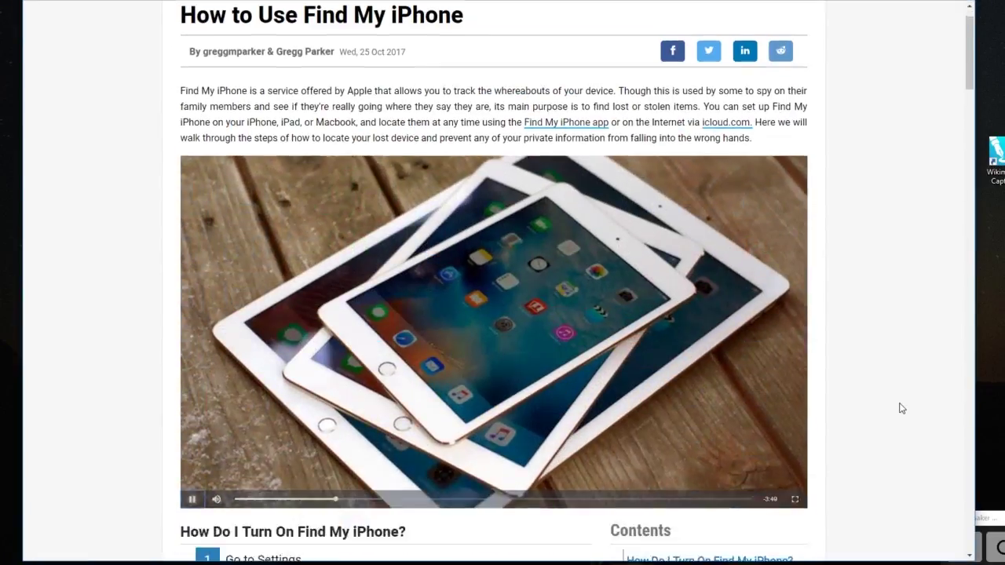
pyautogui.scroll(-6, 901, 408)
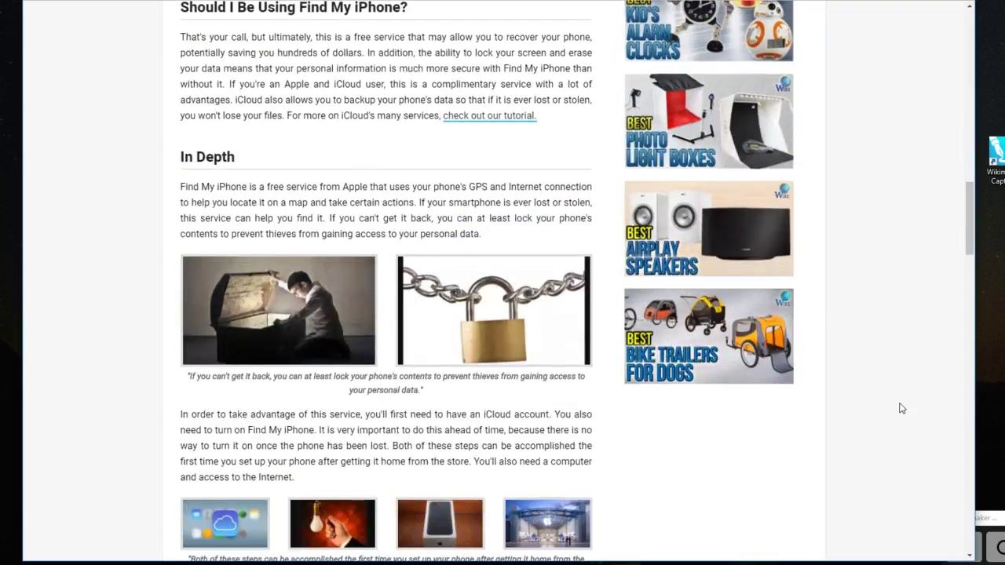
pyautogui.scroll(-7, 901, 408)
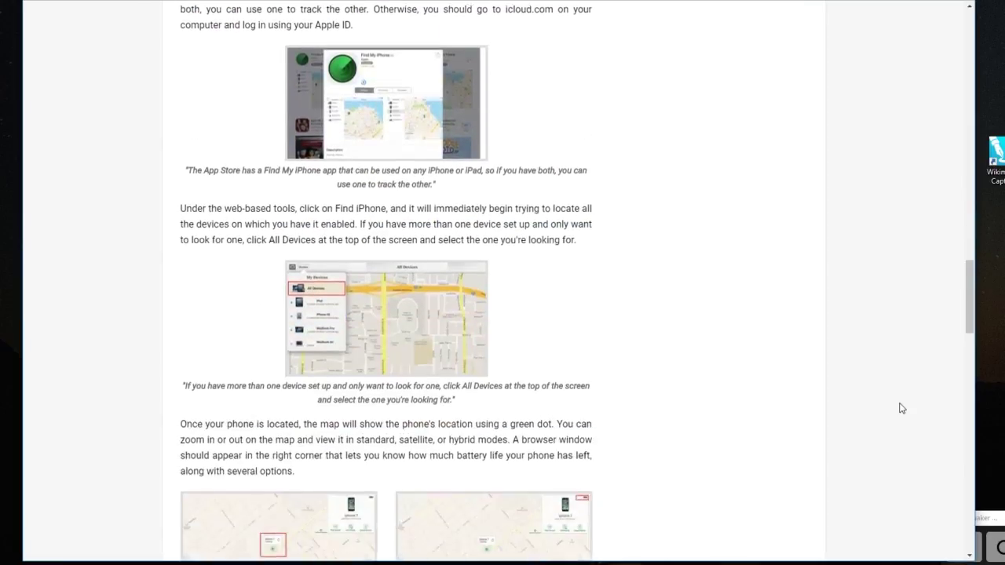
pyautogui.scroll(-3, 933, 152)
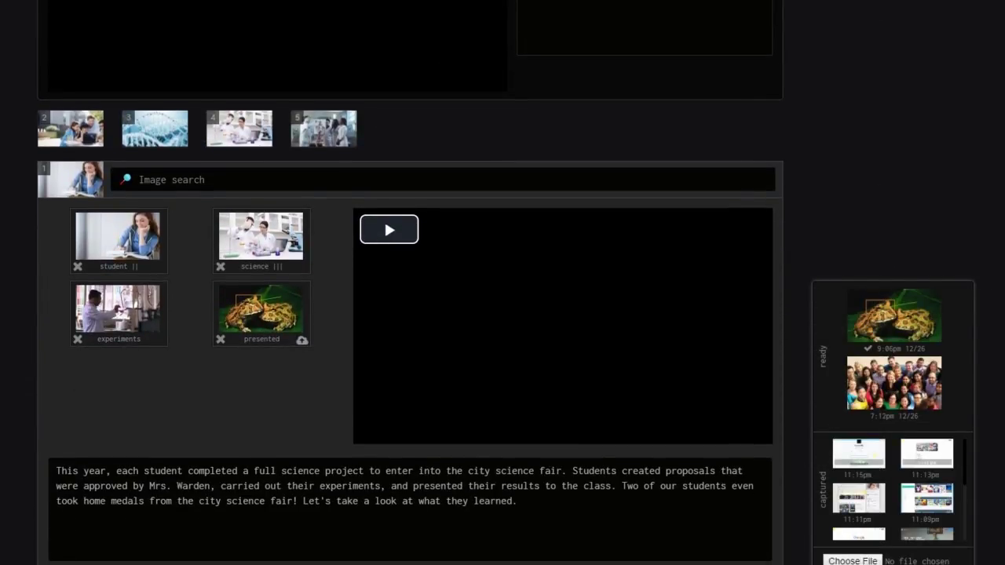
pyautogui.moveTo(894, 382); pyautogui.dragTo(897, 379)
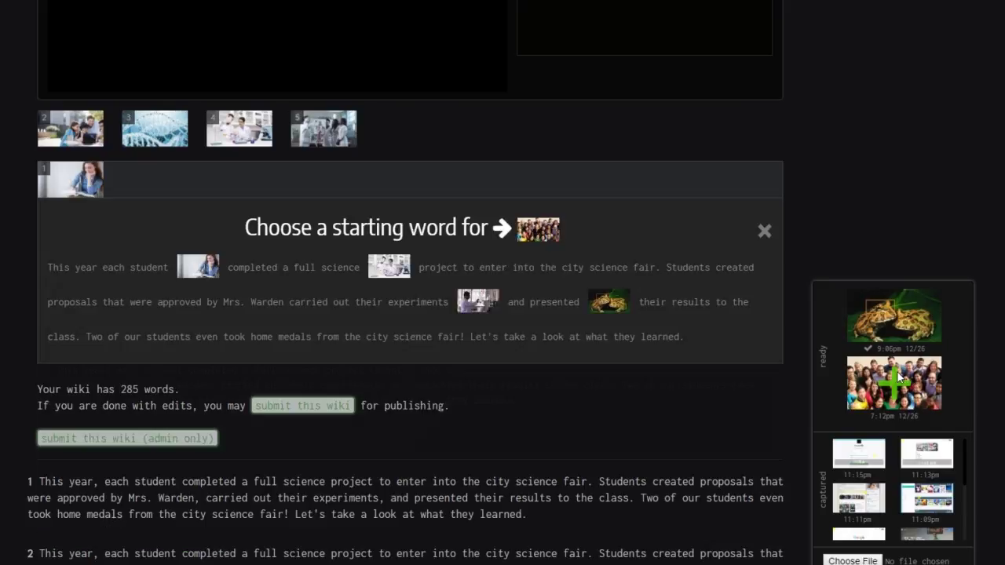